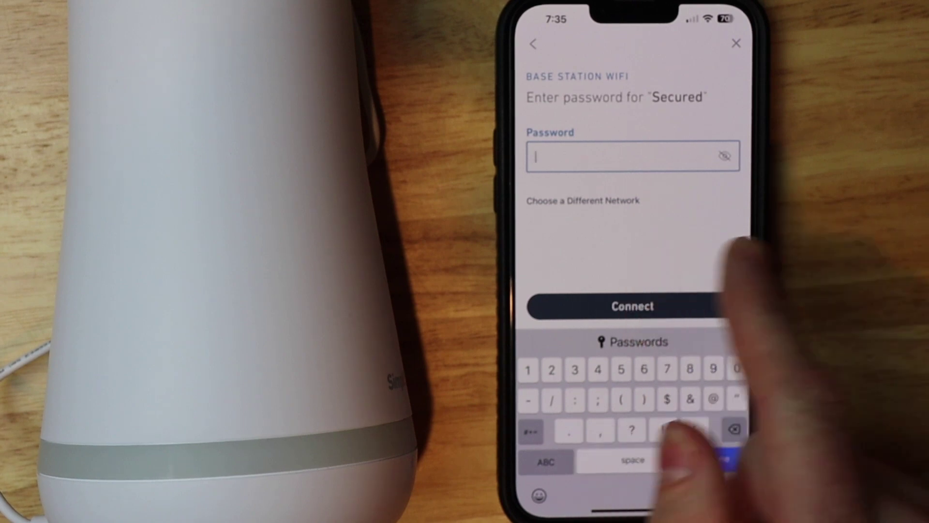
- Enter the ten-digit numeric password for the Secured network on the number keyboard
{"action": "left_click", "coordinate": [547, 459]}
{"action": "left_click", "coordinate": [529, 368]}
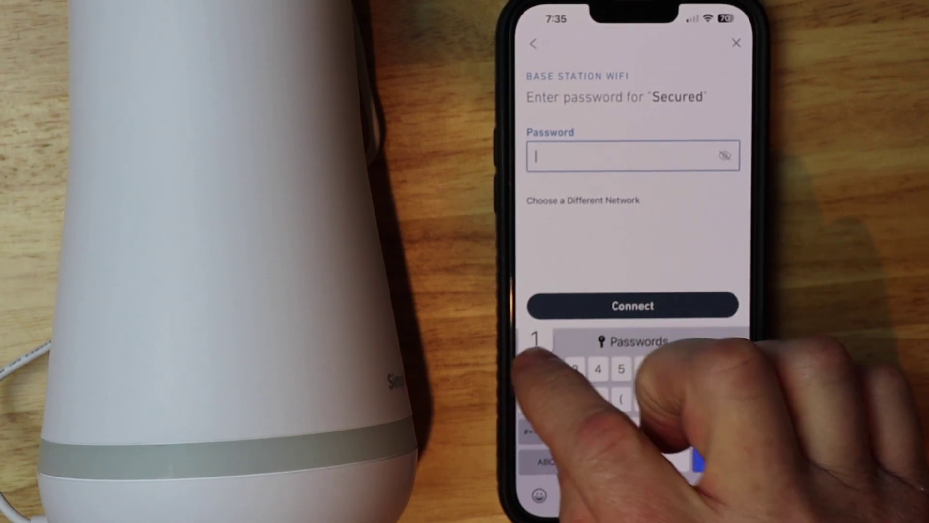
{"action": "left_click", "coordinate": [575, 369]}
{"action": "left_click", "coordinate": [621, 370]}
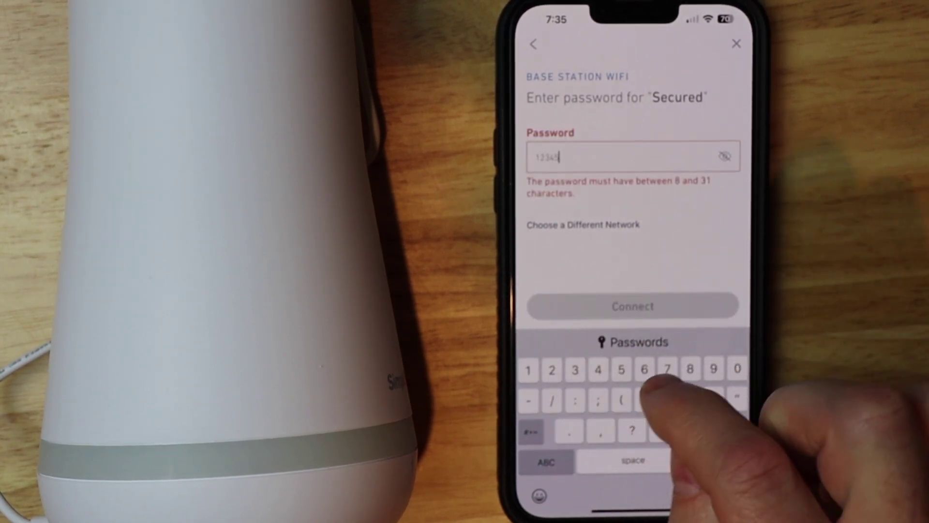
{"action": "left_click", "coordinate": [667, 368]}
{"action": "left_click", "coordinate": [713, 369]}
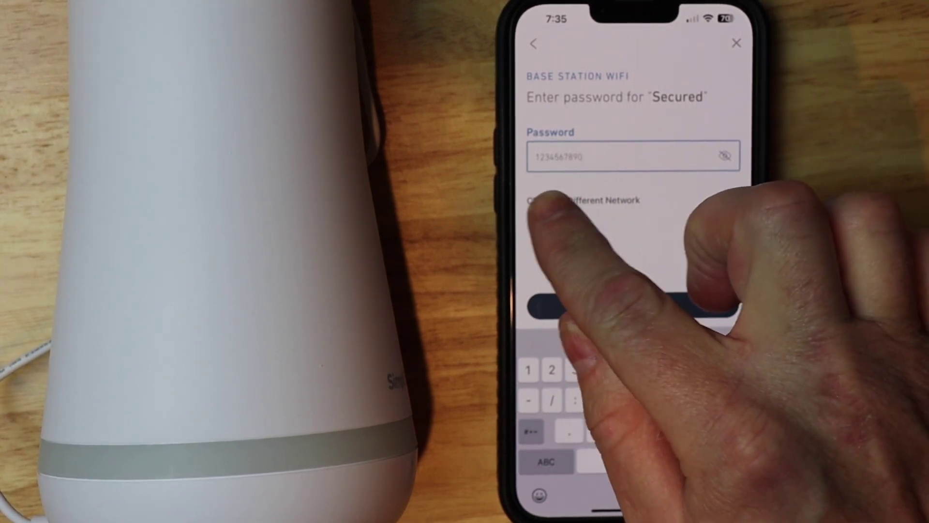
- Connect the base station to Secured, tap Done, and retry the connection
{"action": "left_click", "coordinate": [633, 306]}
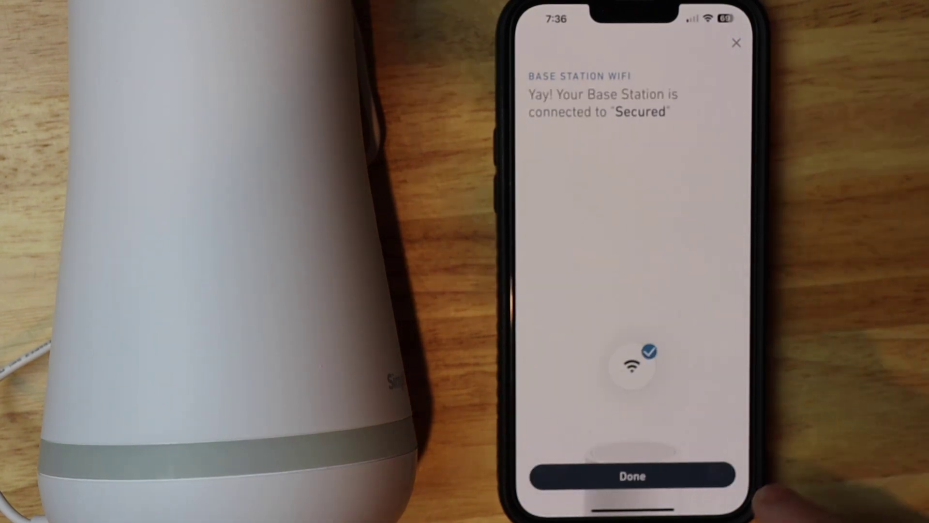
{"action": "left_click", "coordinate": [632, 475]}
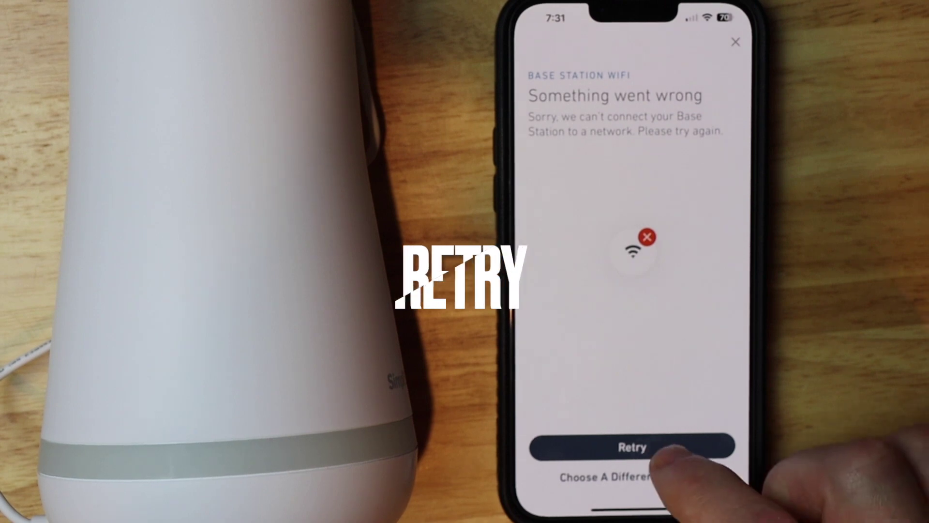
{"action": "left_click", "coordinate": [632, 443]}
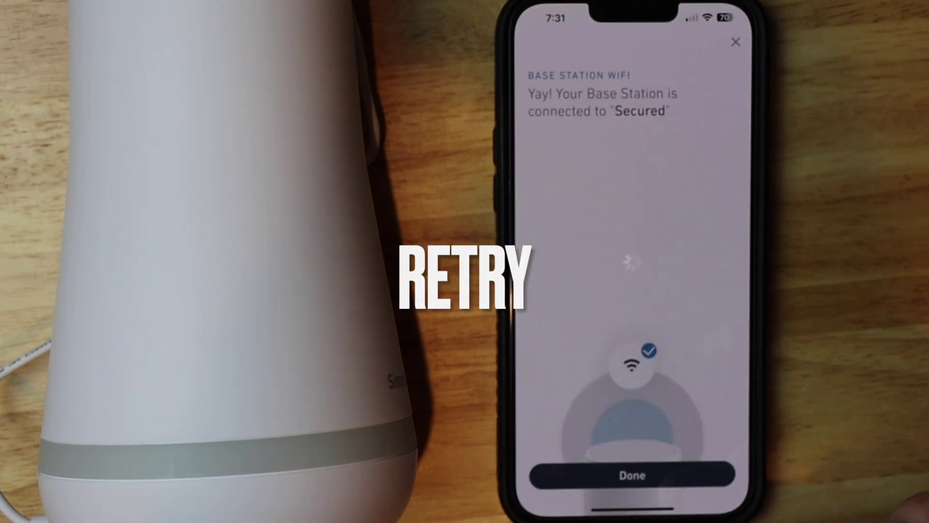